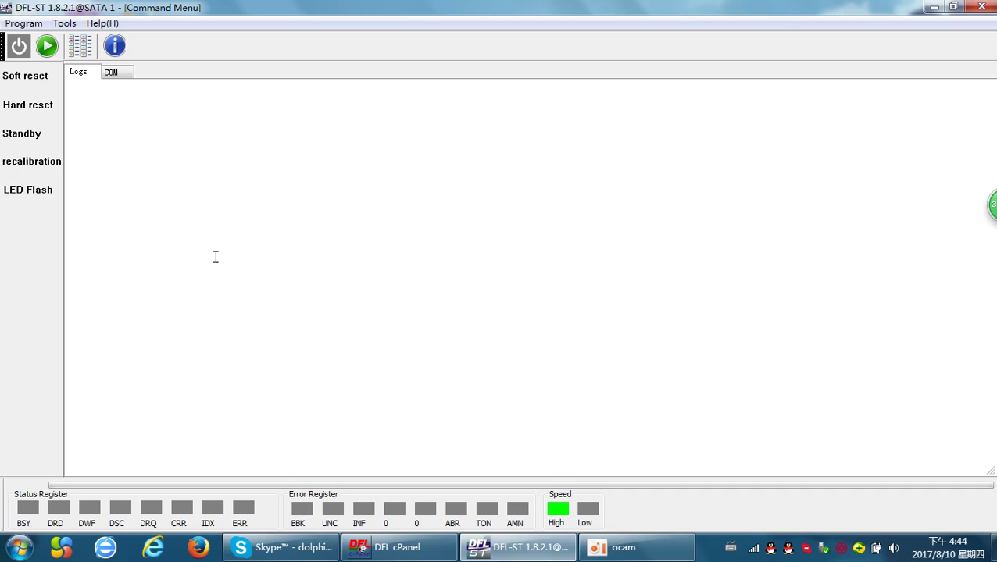
Power on the connected drive and wait until the log reads 'Searching completed'
left_click(18, 46)
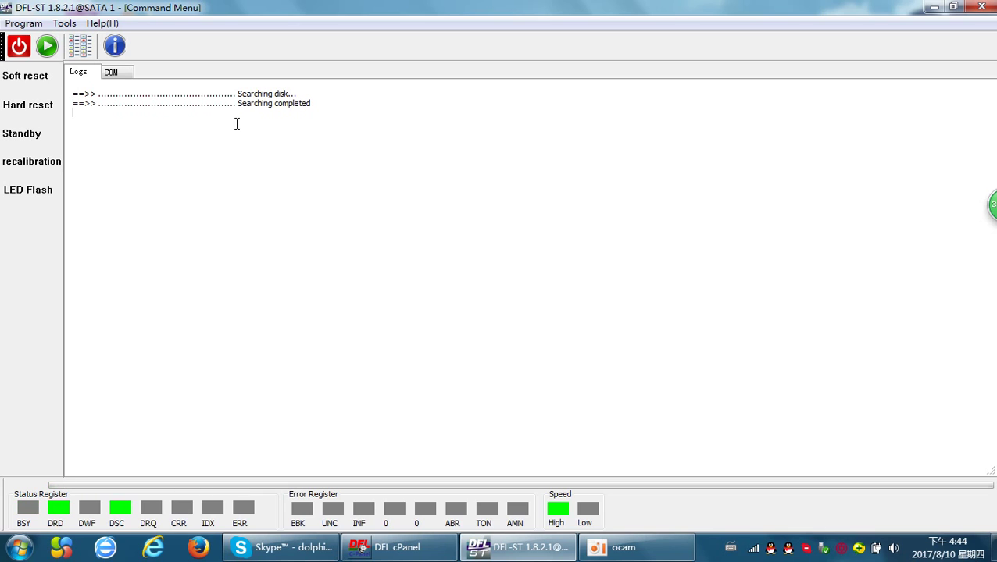
Identify the drive as a Barracuda F3 and load its ST3250418AS Pharaoh-family details
left_click(47, 46)
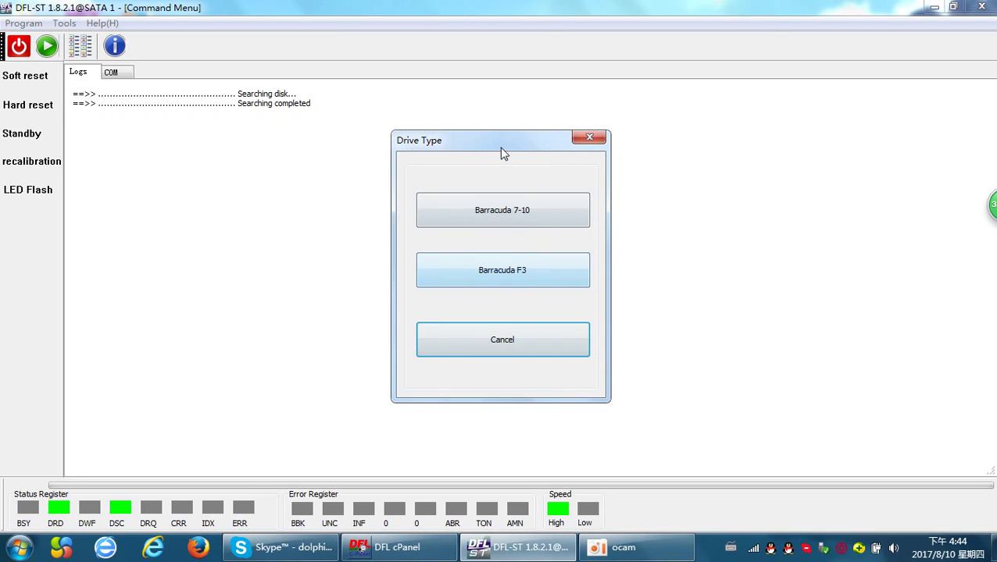
left_click_drag(501, 148, 380, 132)
left_click(393, 251)
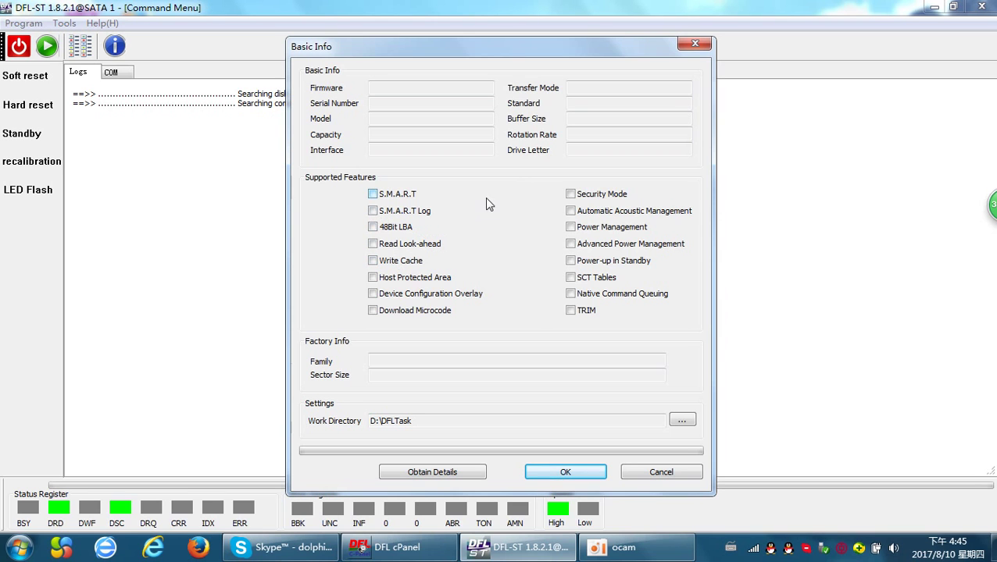
left_click(439, 474)
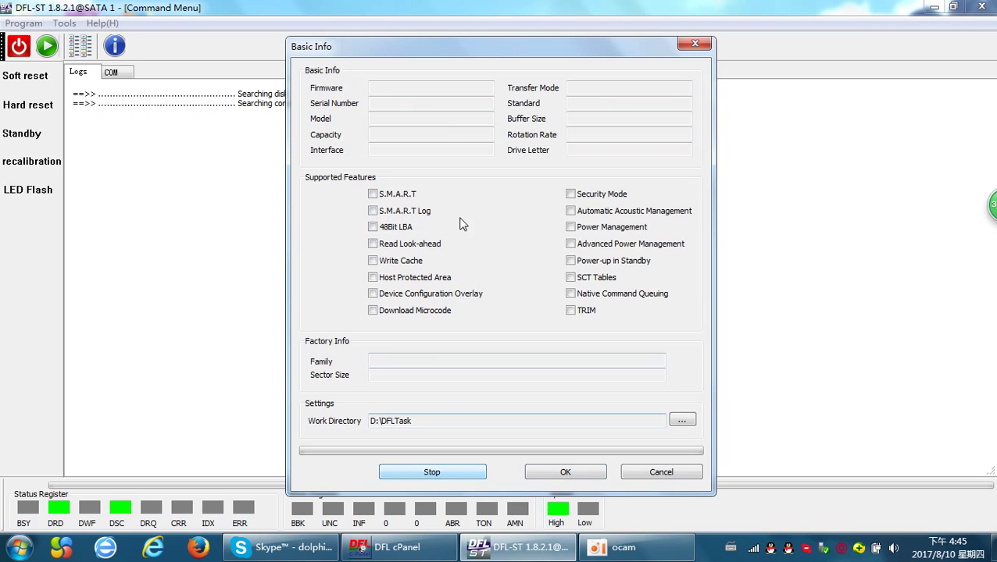
left_click(566, 472)
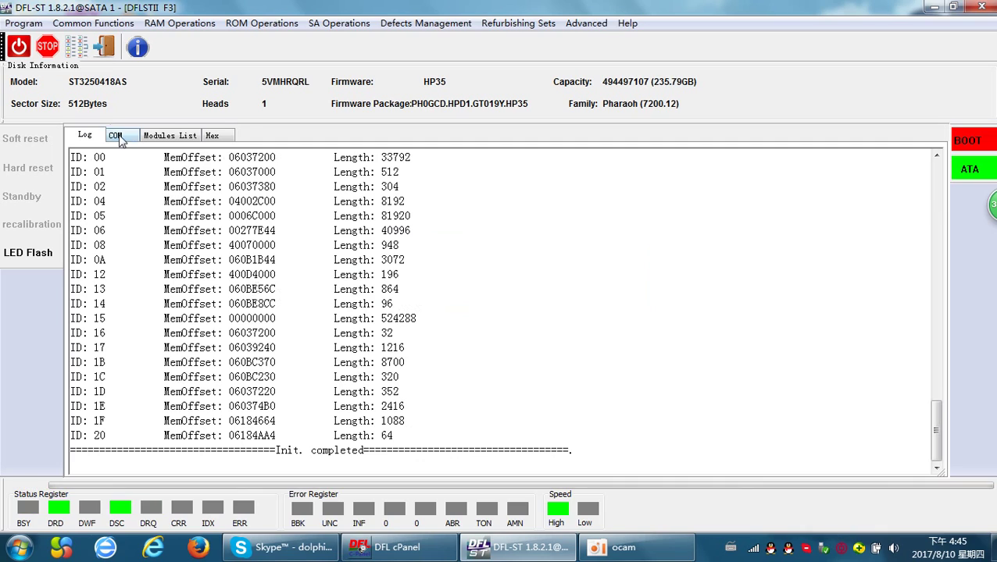
Set the COM terminal's baud rate to 38400 and focus the terminal for commands
left_click(117, 136)
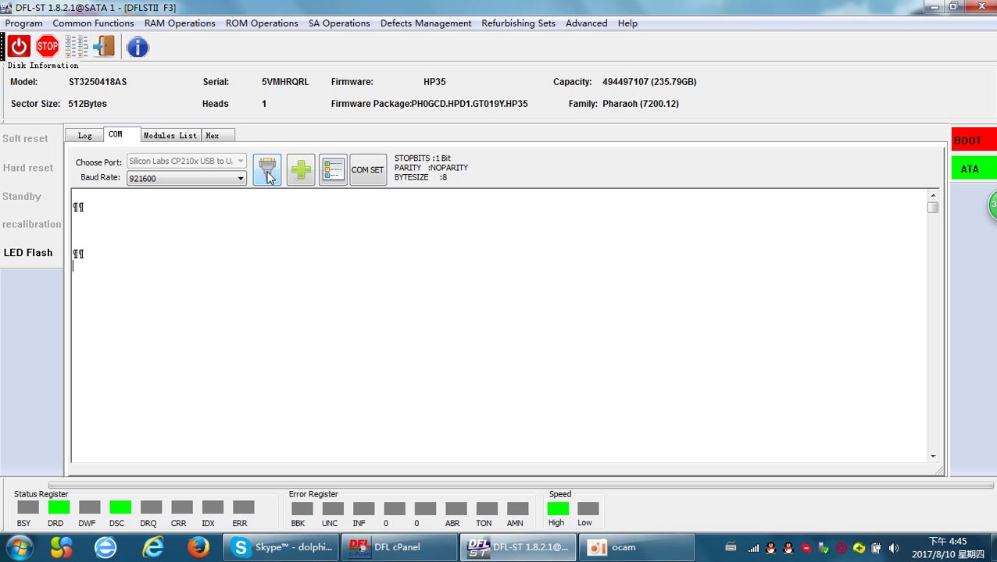
left_click(240, 179)
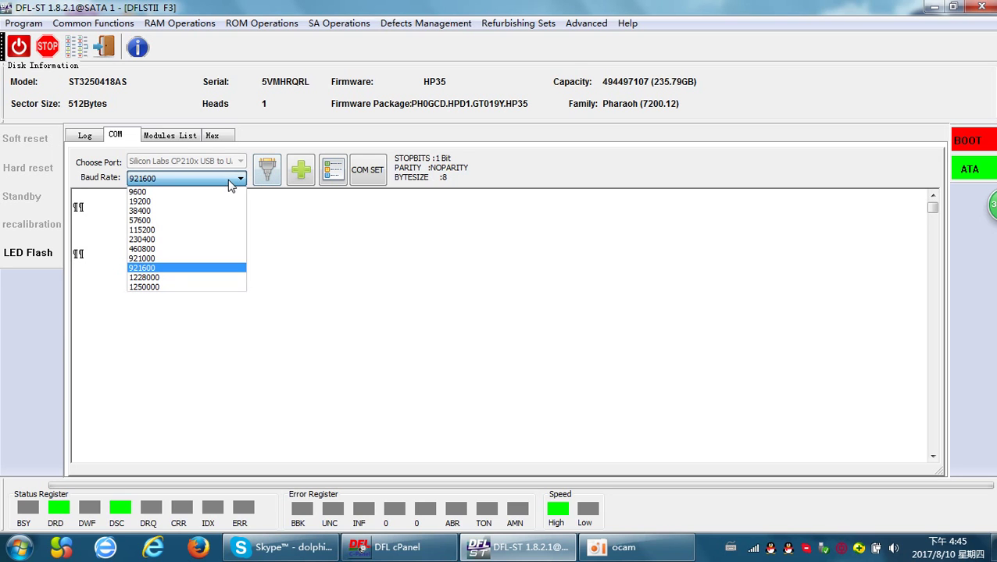
left_click(170, 212)
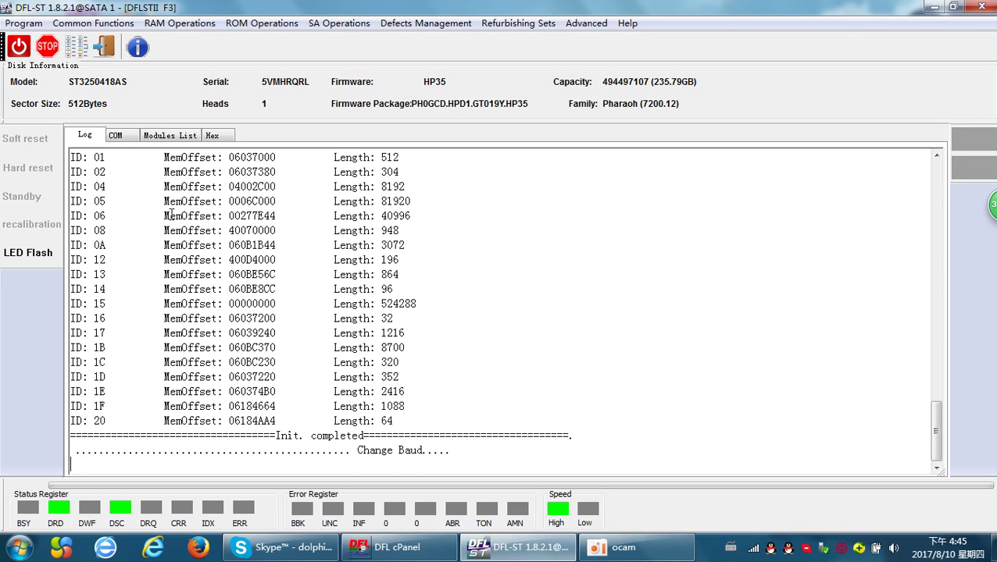
left_click(117, 136)
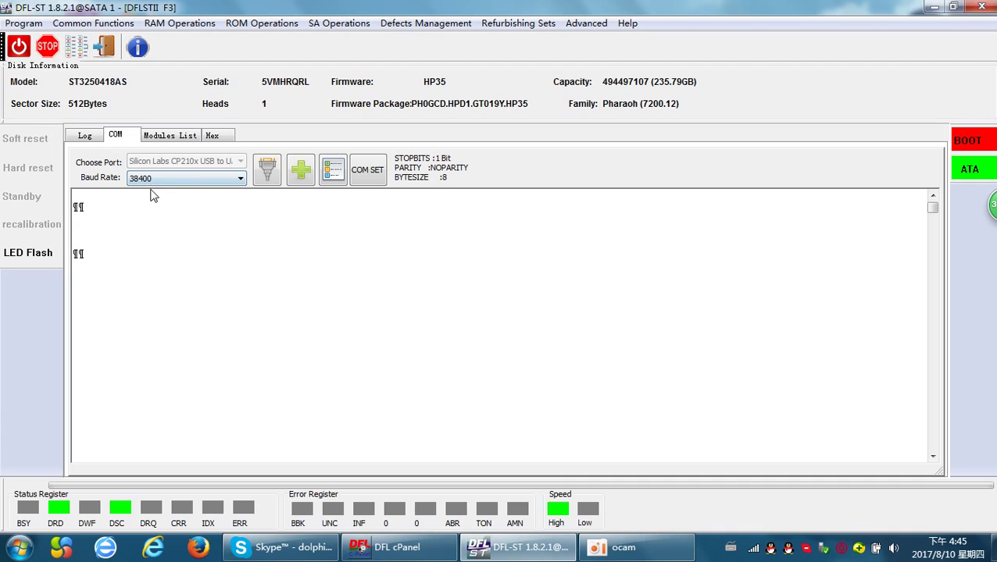
left_click(215, 241)
Enter ASCII diag mode with Ctrl+Z and run V40 to list the 22-entry nonresident GList
key("ctrl+z")
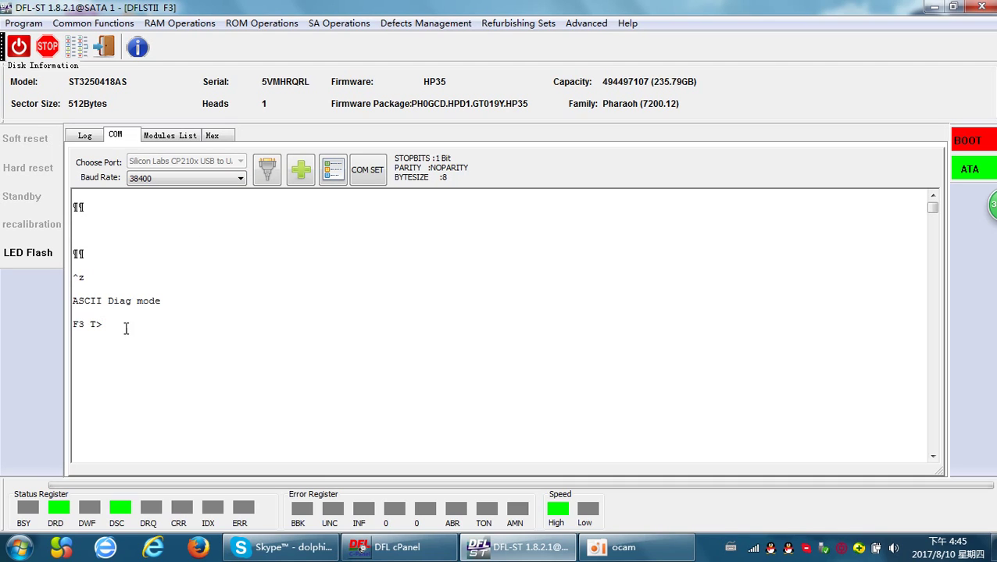
type("V40")
key("Return")
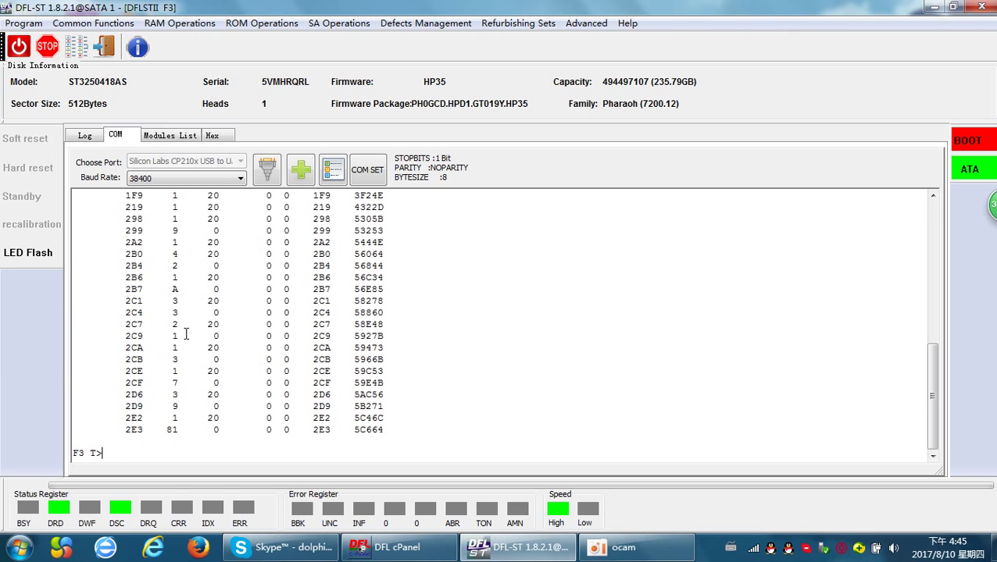
scroll(227, 332, "up", 1)
scroll(248, 324, "up", 8)
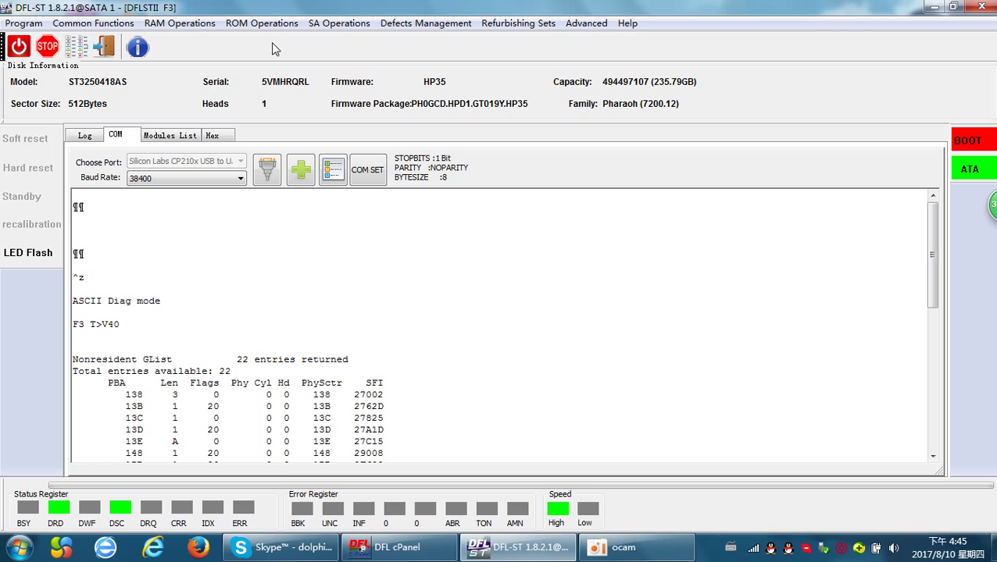
left_click(239, 179)
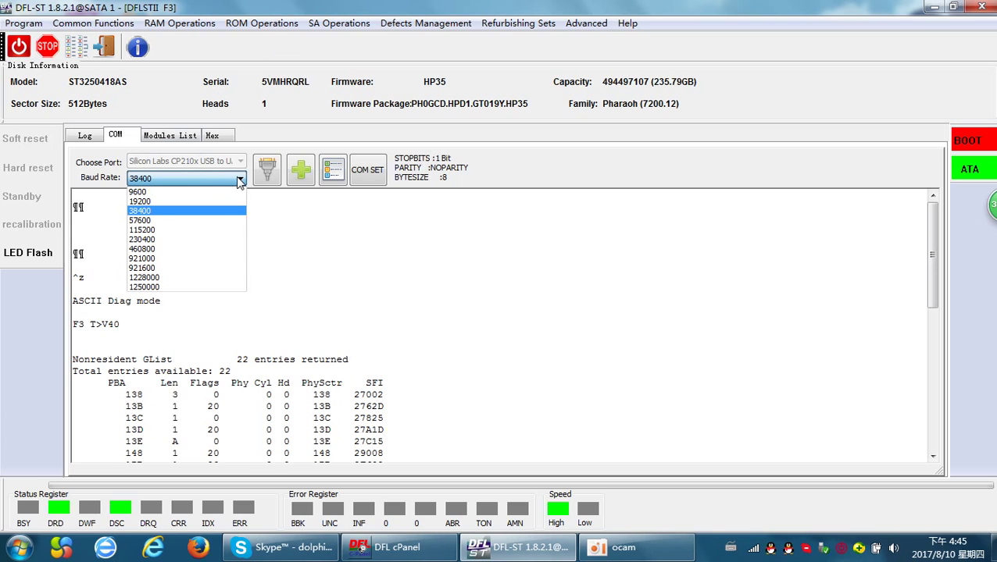
left_click(334, 92)
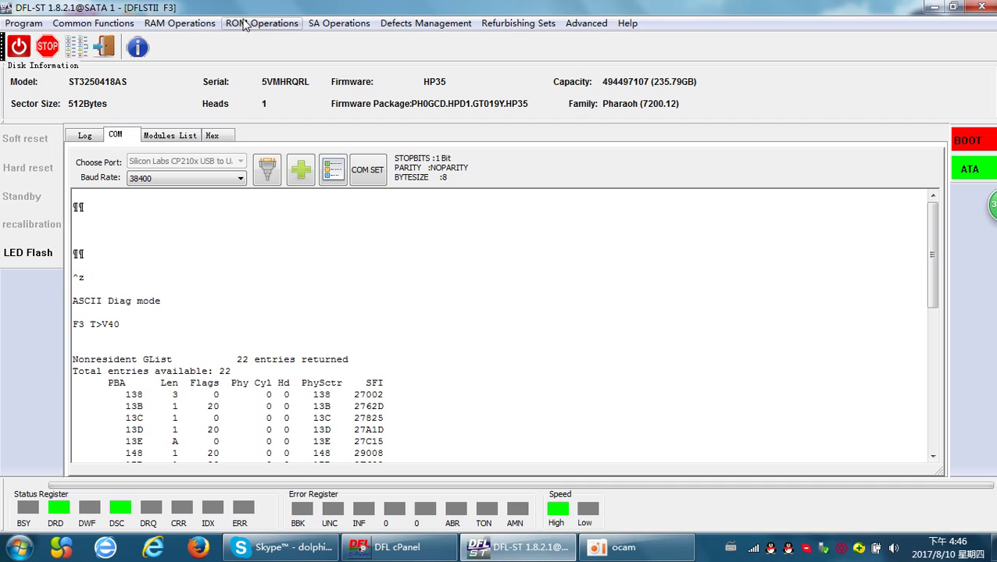
Open the Edit Module ID editor from the ROM commands and inspect the drive ID fields
left_click(271, 27)
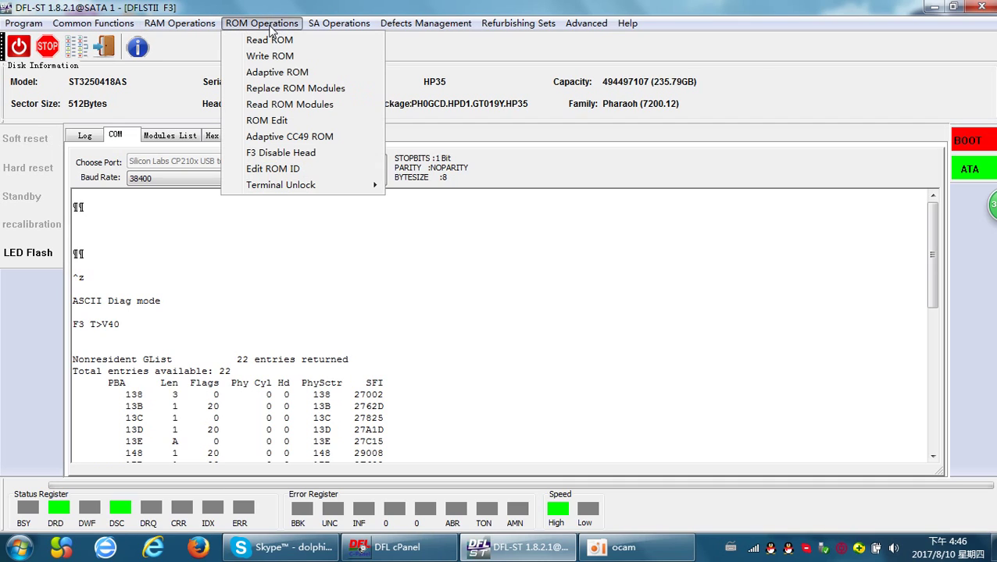
left_click(284, 170)
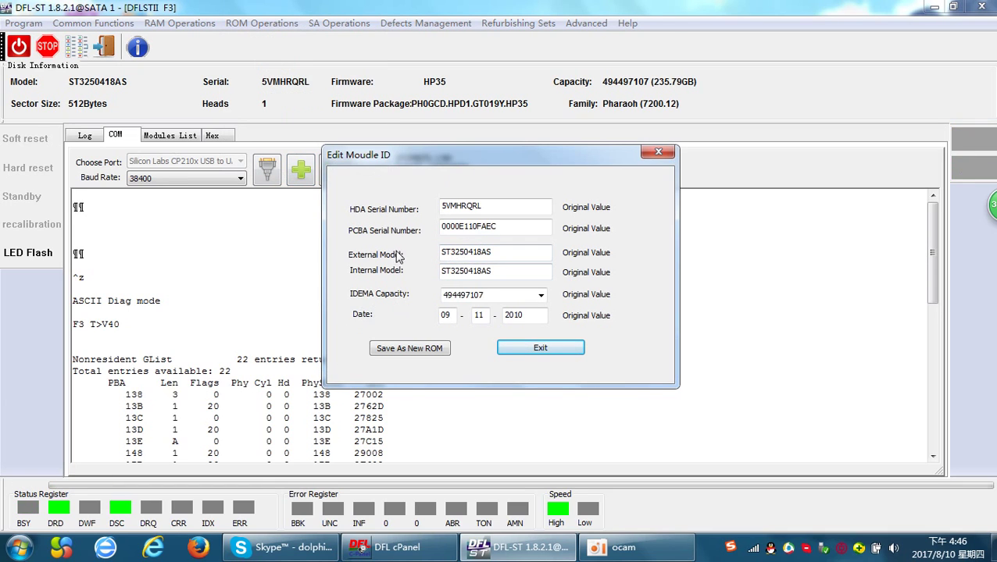
left_click(497, 221)
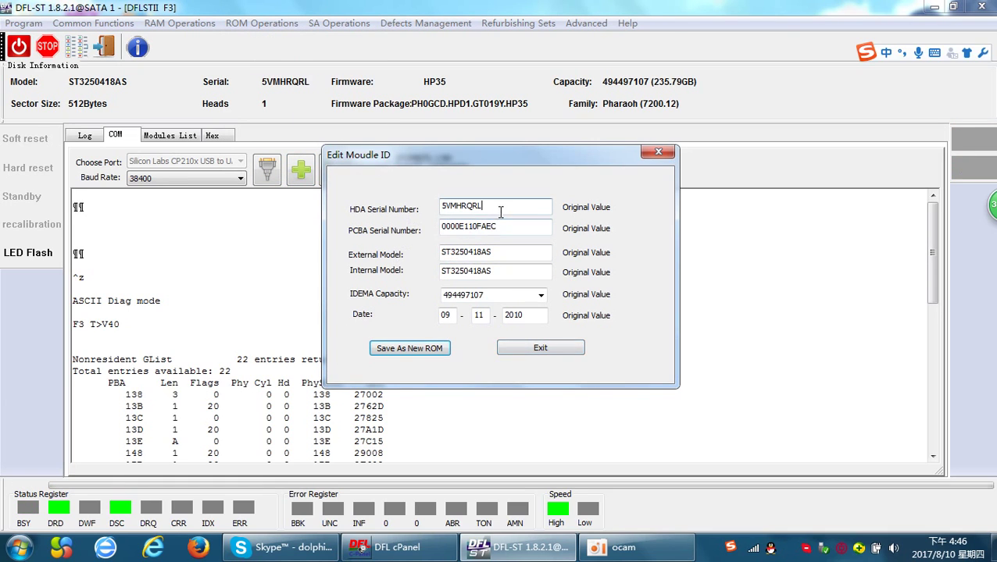
left_click(471, 254)
left_click(487, 271)
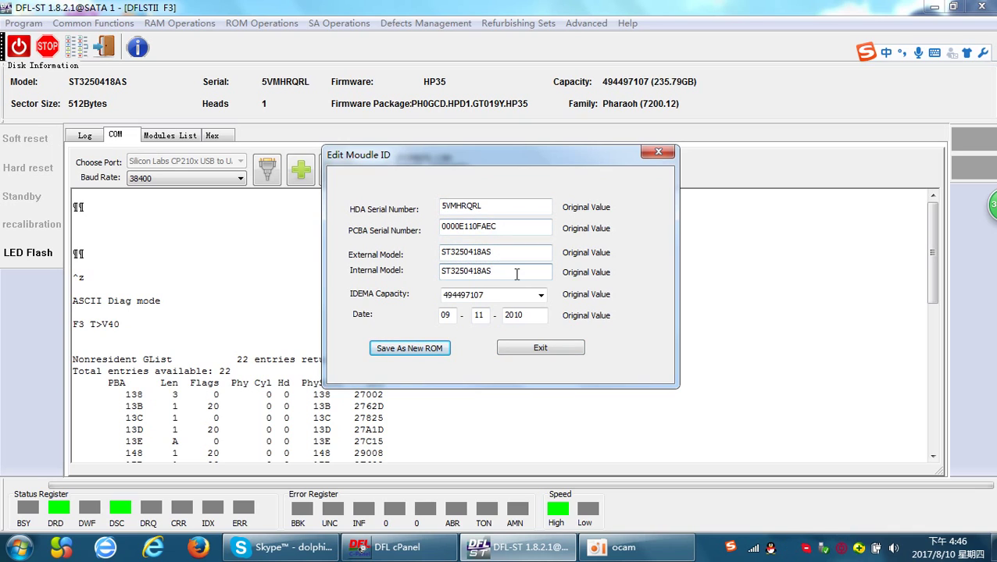
left_click(511, 253)
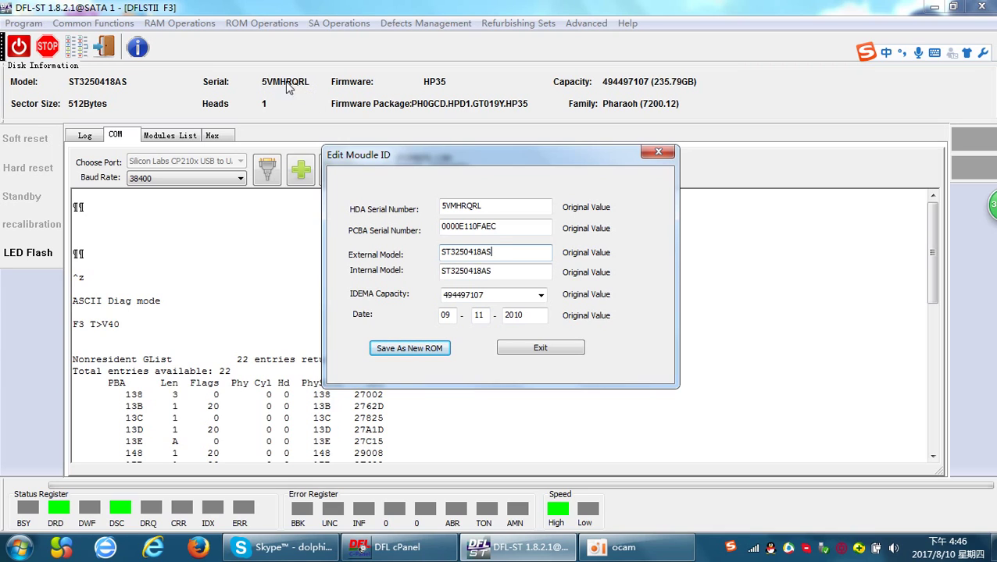
Change the HDA serial's last letter to M and both models to ST5250418AS
left_click(494, 204)
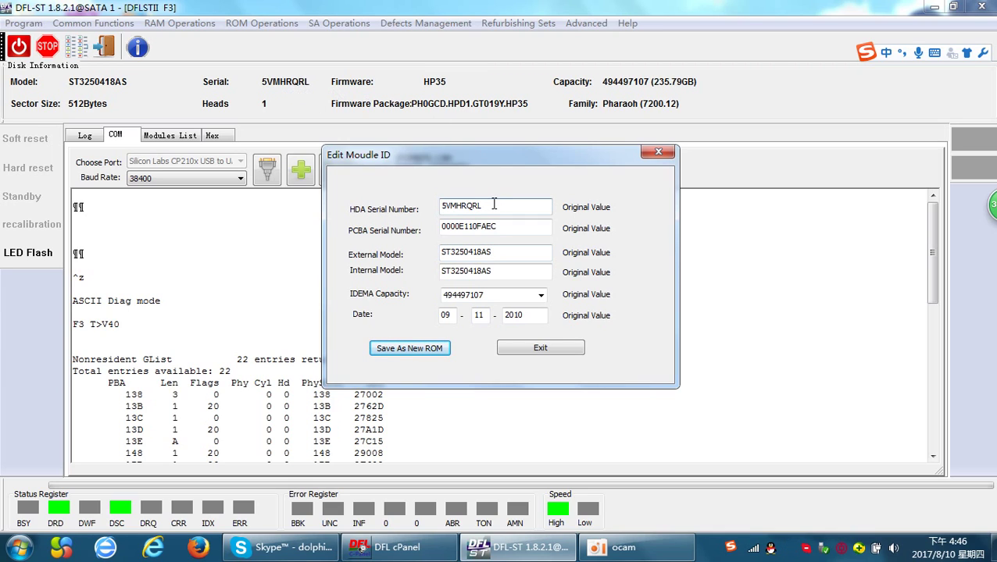
type("M")
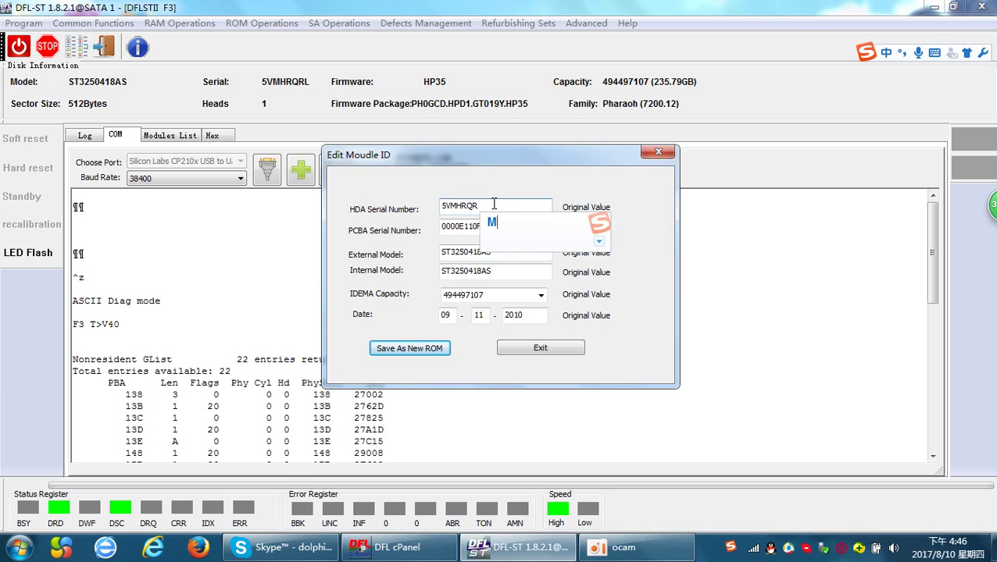
key("Return")
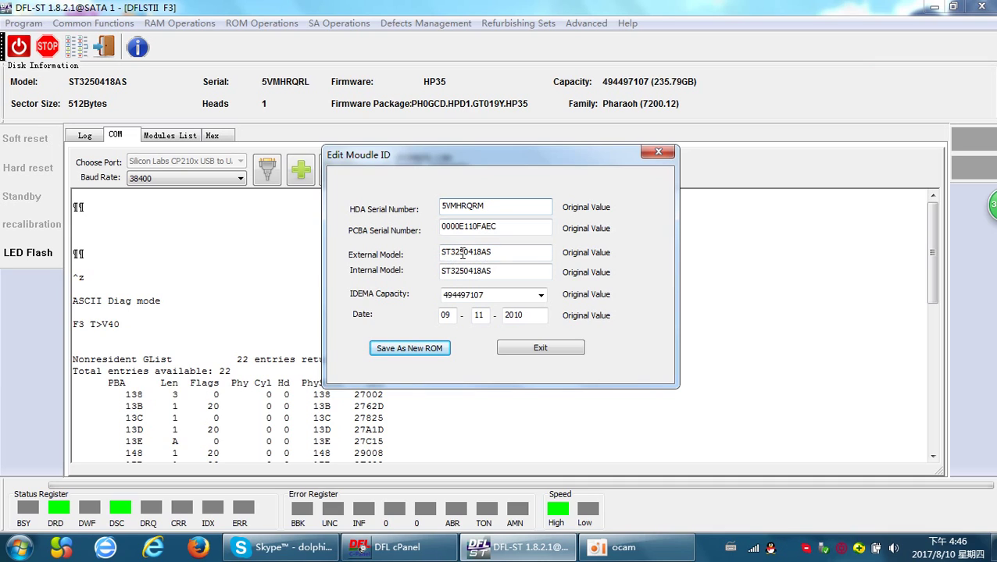
left_click_drag(451, 252, 457, 252)
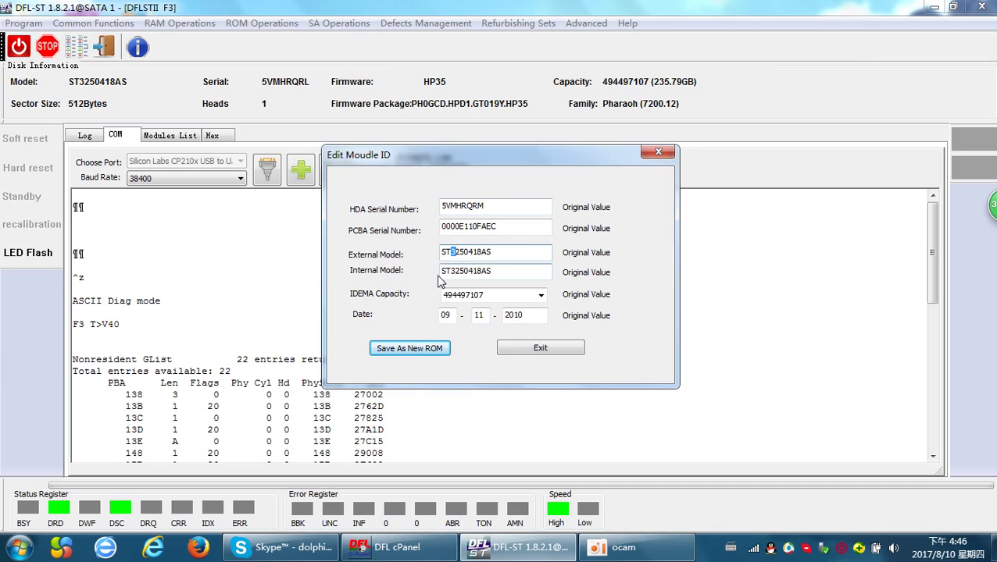
type("5")
left_click_drag(452, 272, 457, 272)
type("5")
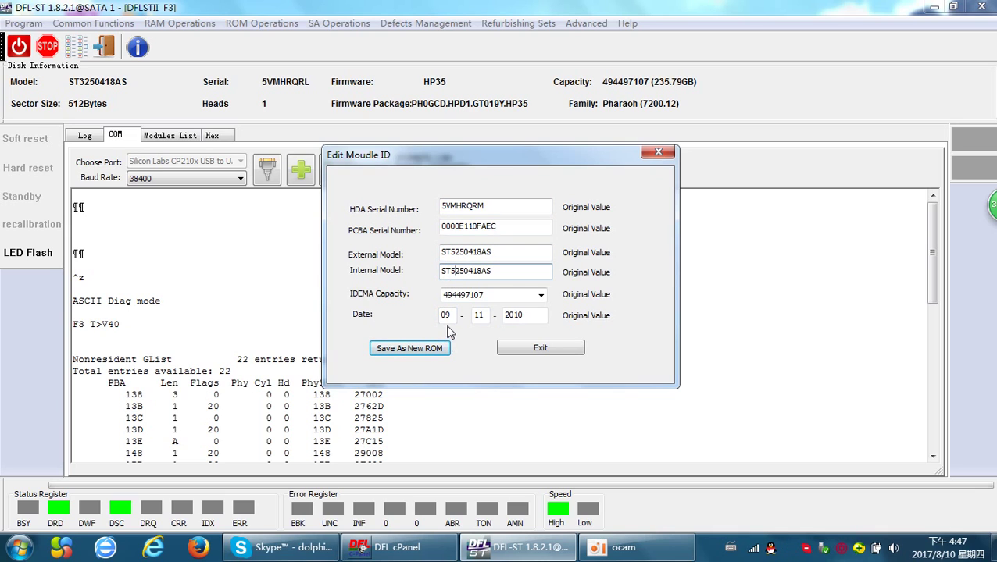
Save the edited IDs as a new ROM file named ROM-3 and close the editor
left_click(413, 350)
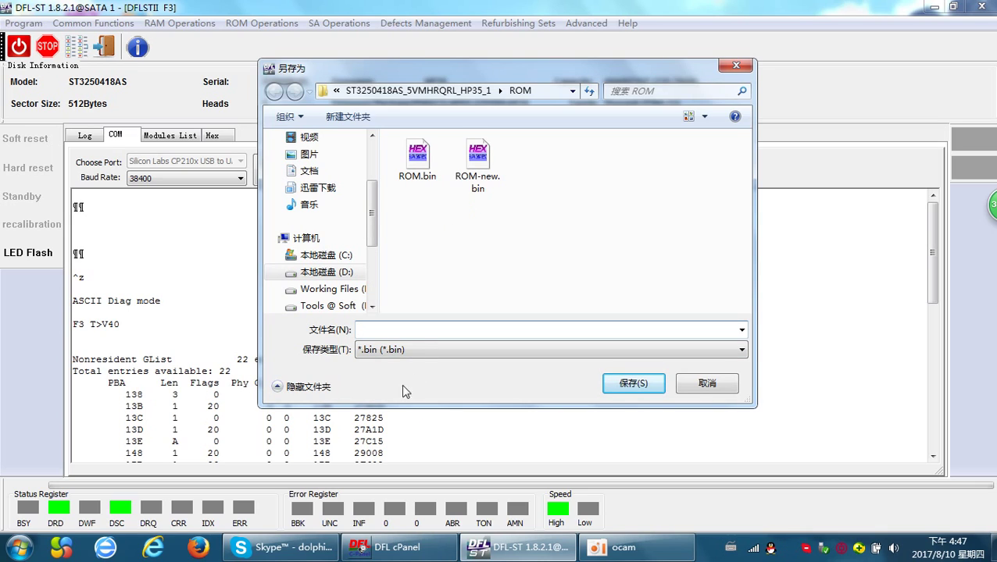
type("ROM")
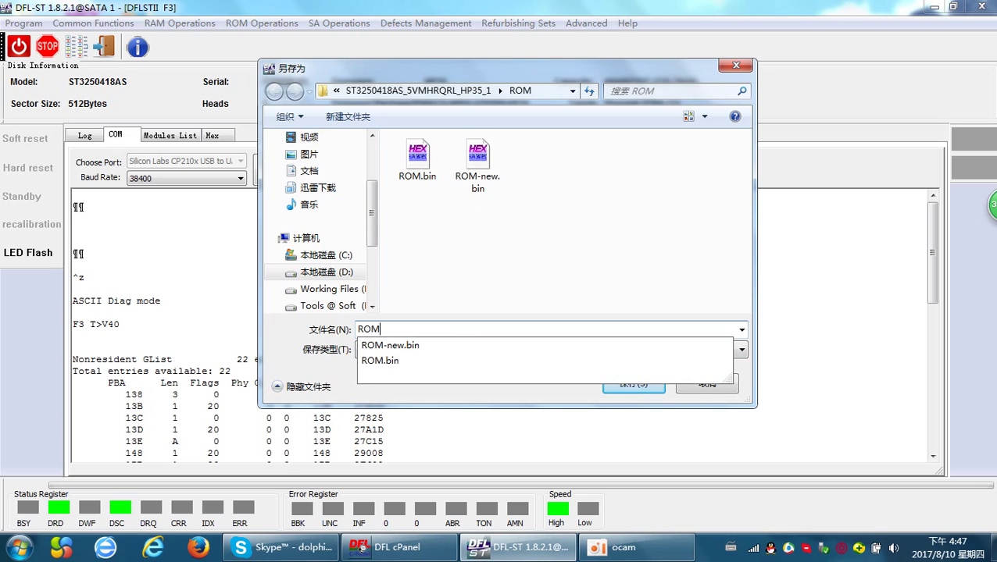
type("-3")
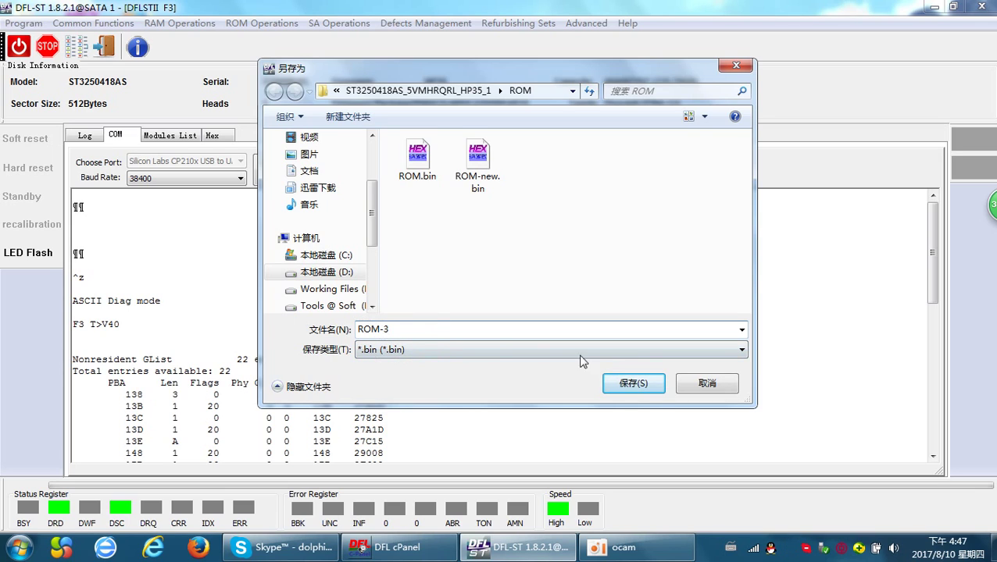
left_click(631, 386)
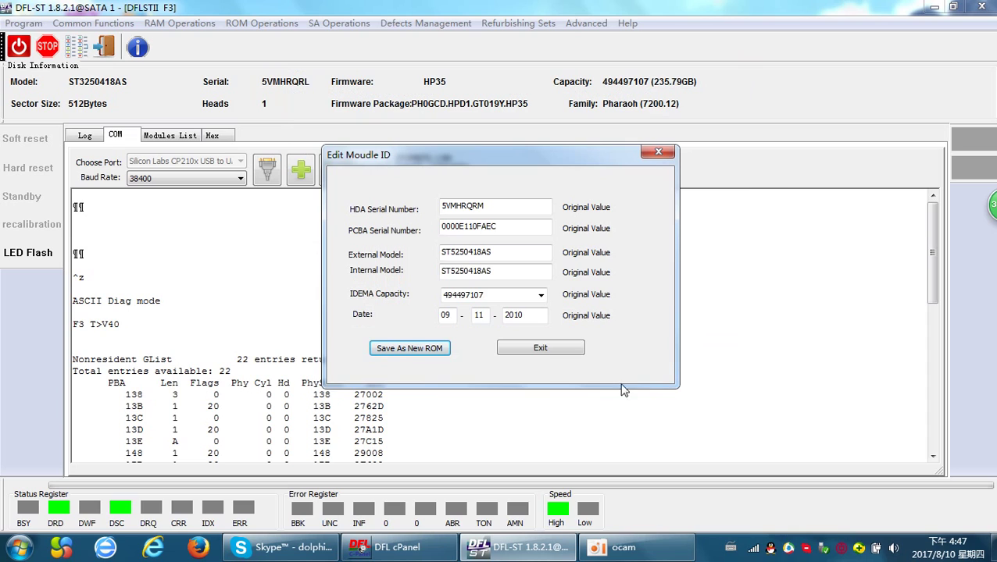
left_click(542, 349)
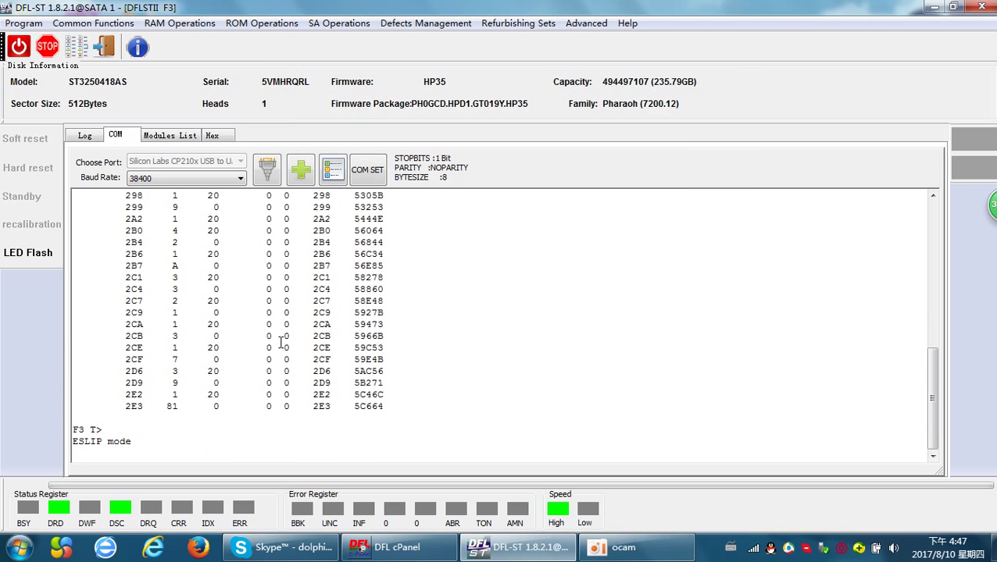
Write ROM-3.bin to the drive without short at 921600 baud
left_click(253, 25)
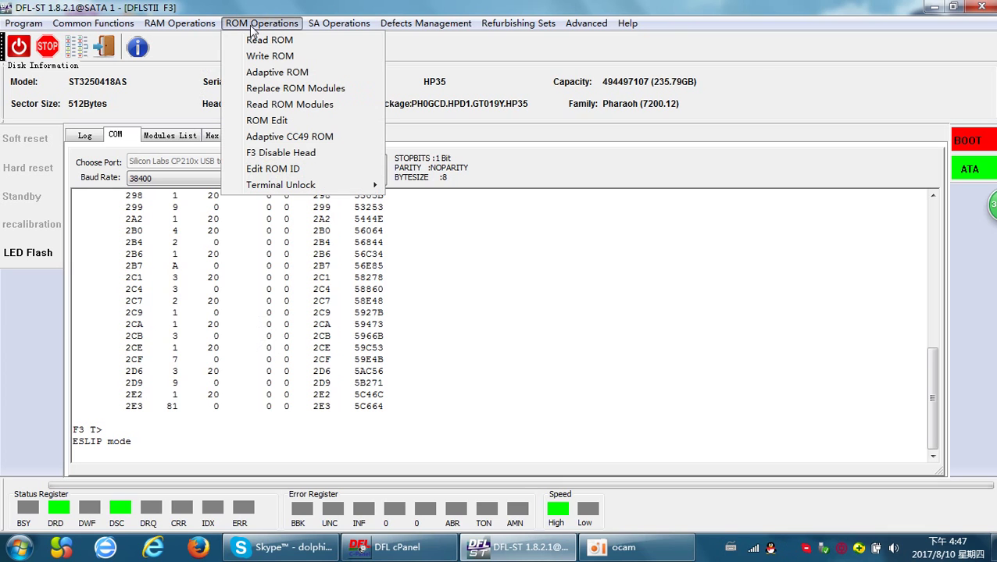
left_click(278, 59)
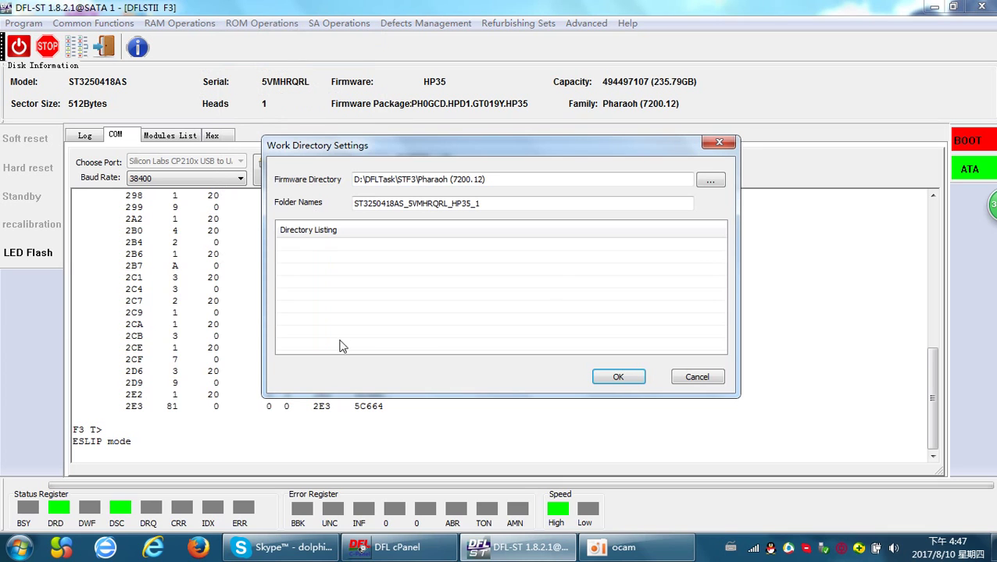
left_click(629, 381)
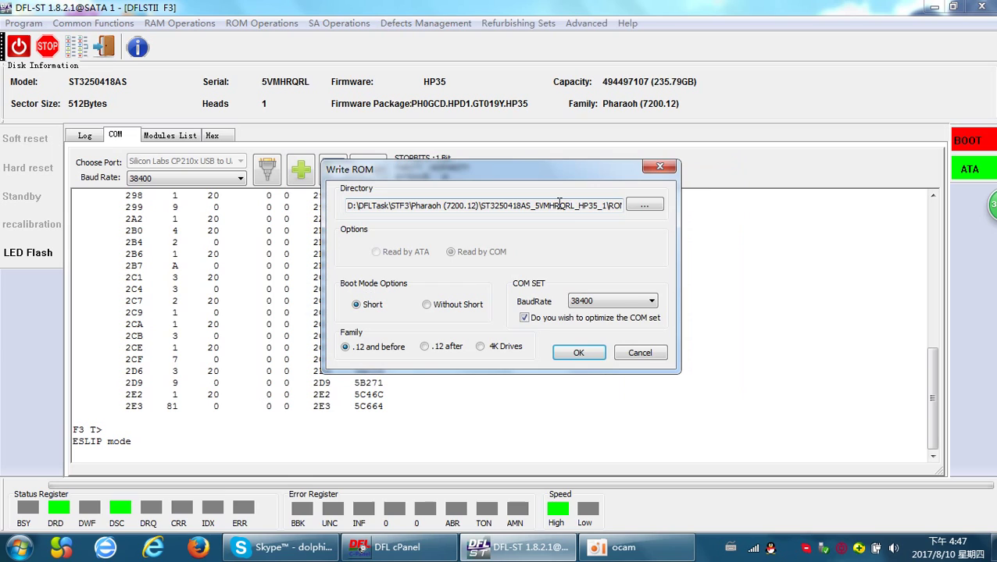
left_click(438, 307)
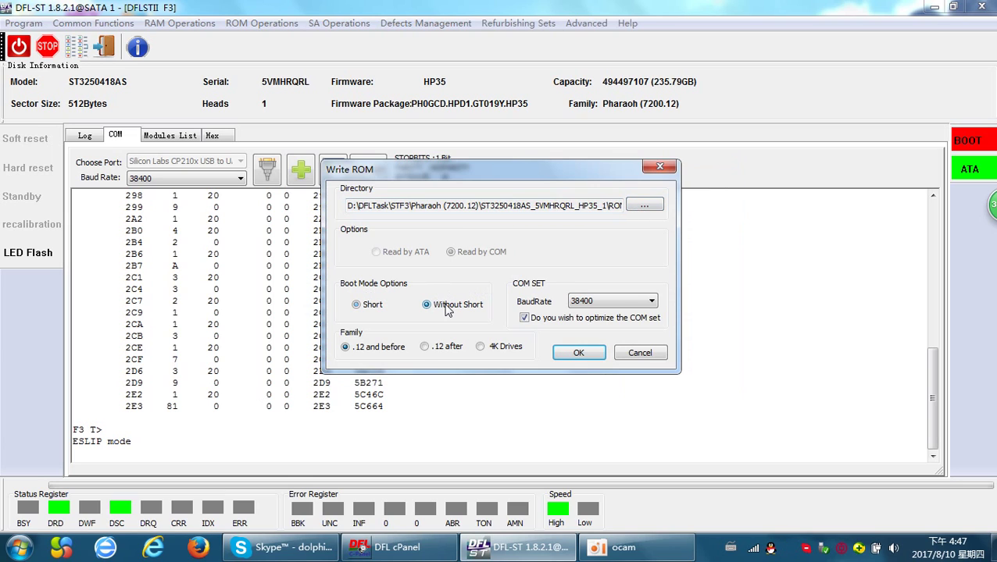
left_click(634, 305)
left_click(589, 345)
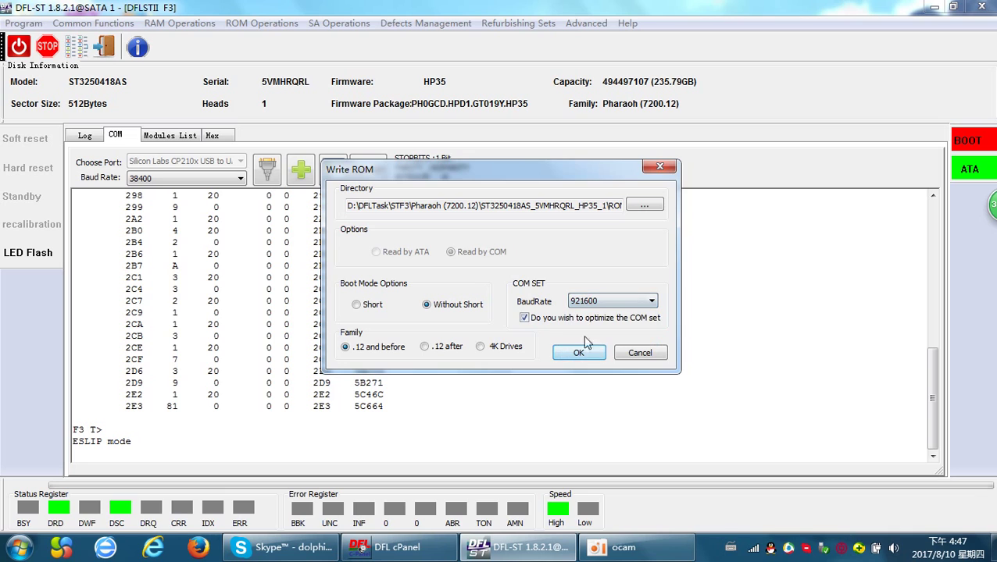
left_click(647, 206)
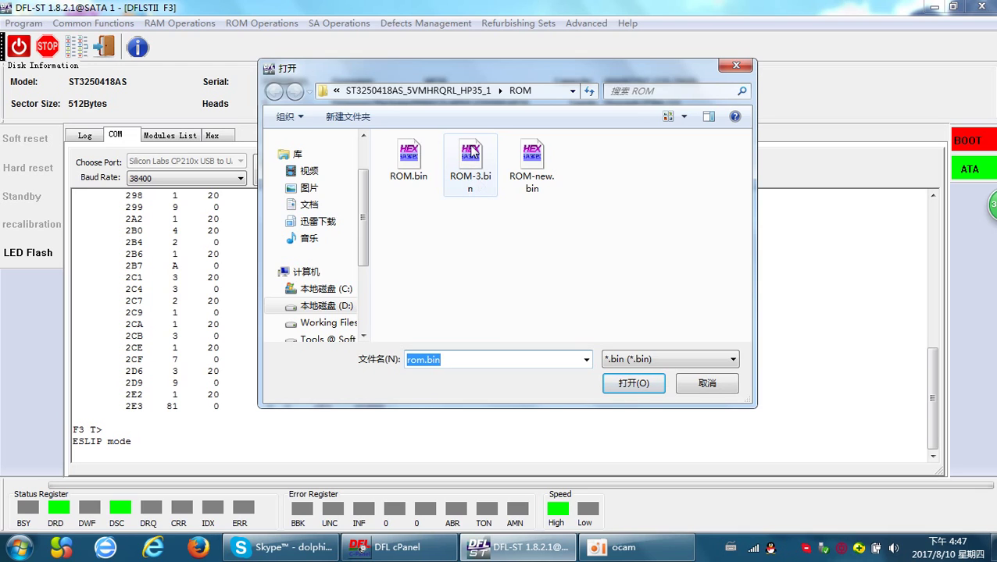
double_click(471, 161)
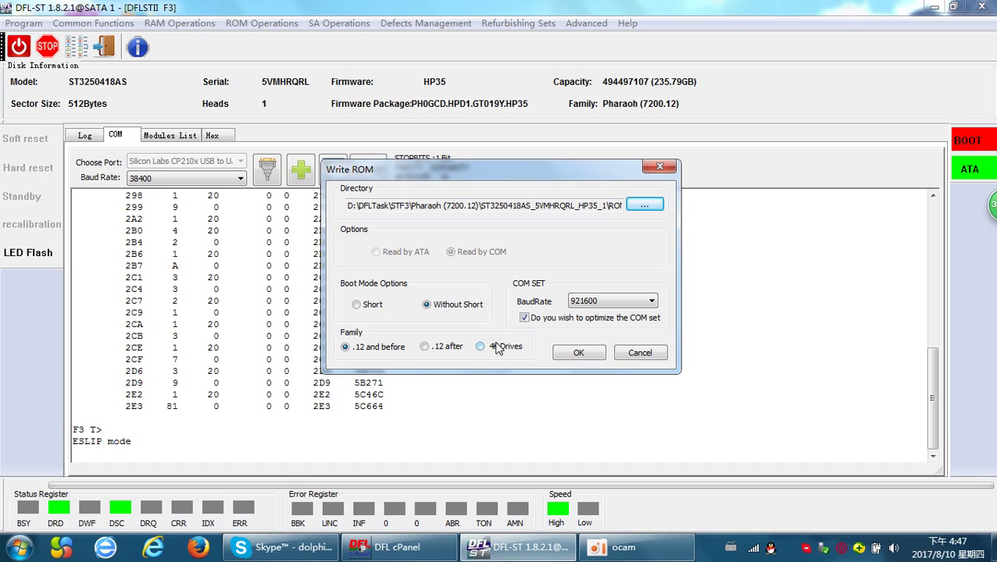
left_click(586, 353)
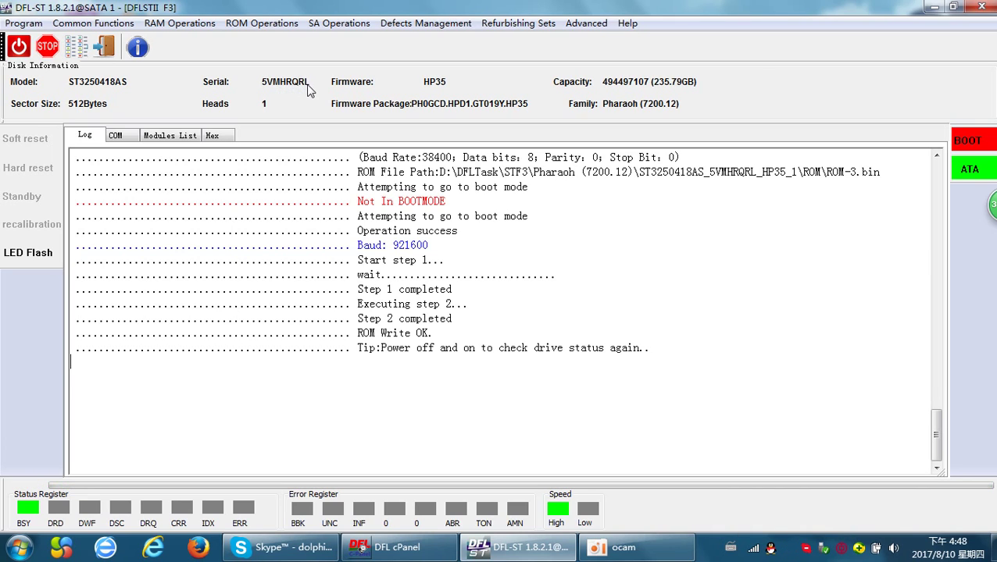
Leave the F3 tools and power-cycle the drive off and back on
left_click(108, 50)
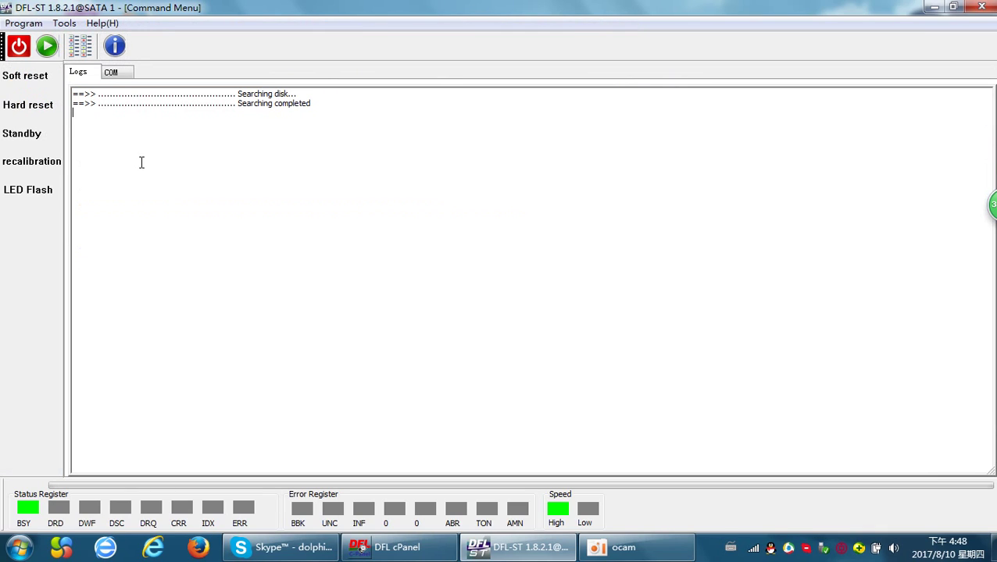
left_click(21, 47)
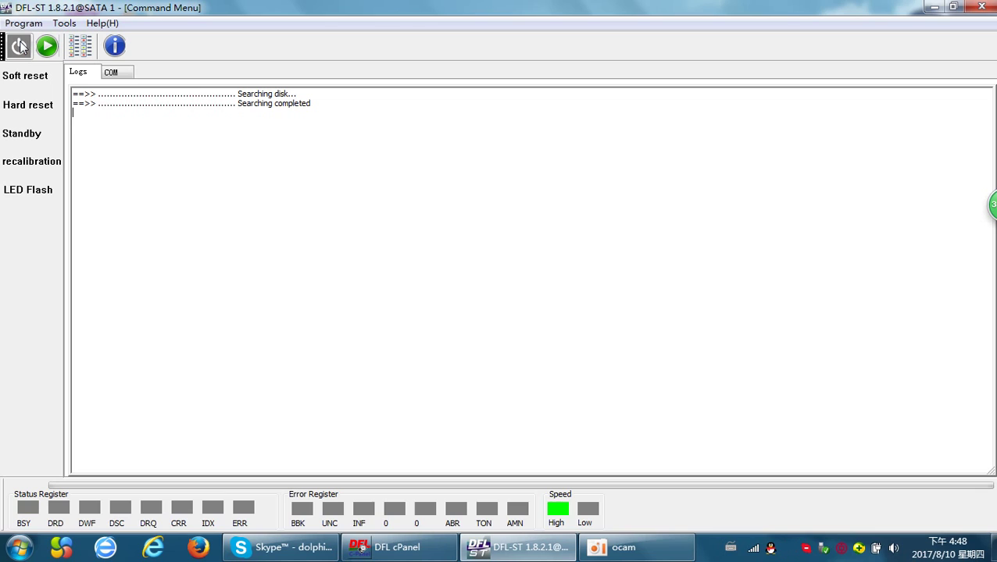
left_click(20, 47)
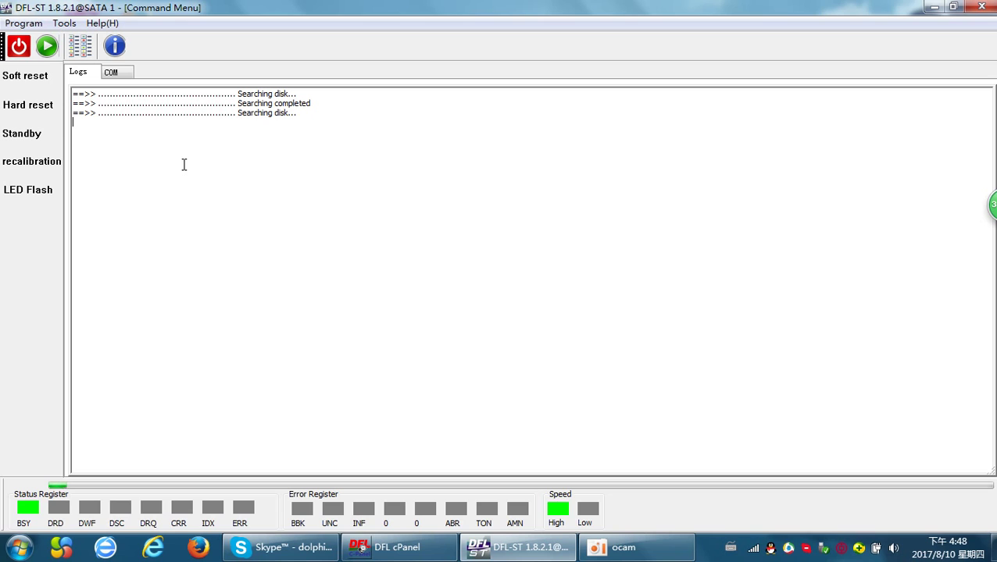
Re-identify the drive as Barracuda F3, now reporting model ST5250418AS, serial 5VMHRQRM
left_click(47, 46)
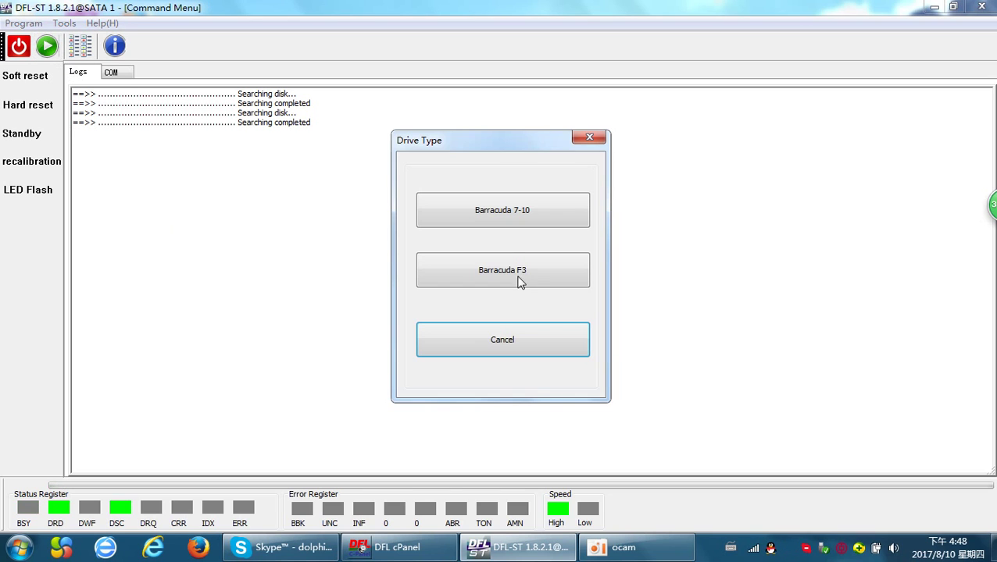
left_click(503, 274)
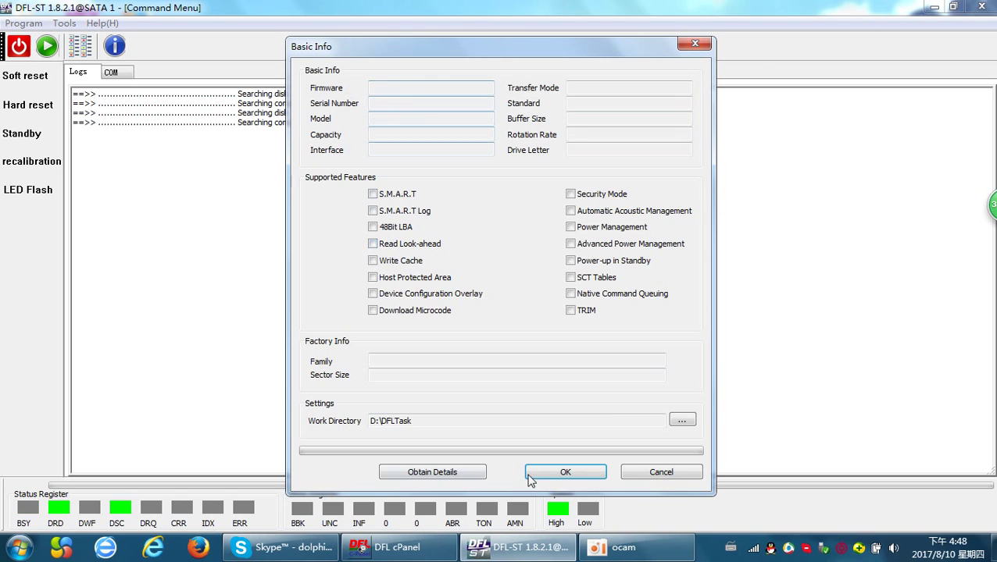
left_click(431, 473)
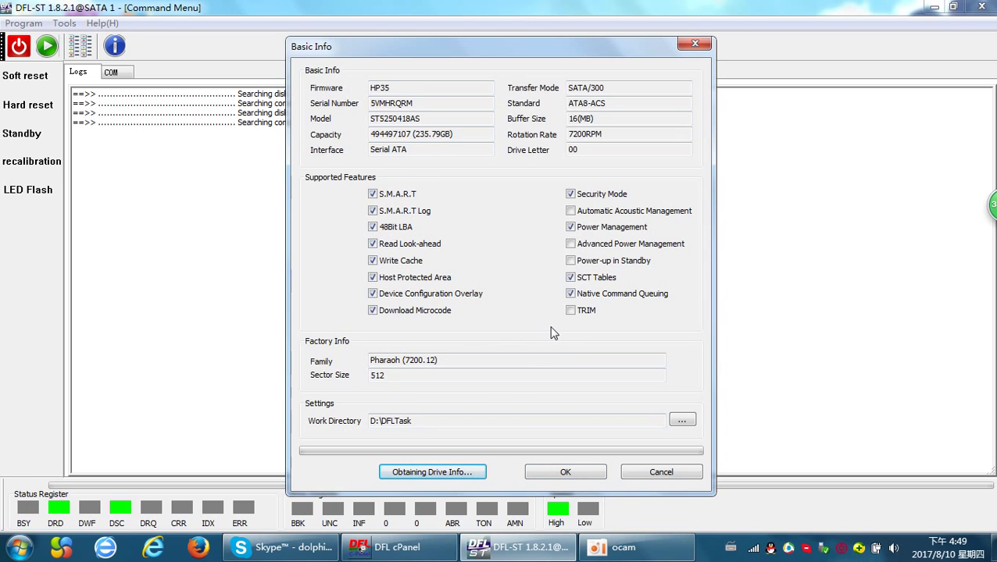
left_click(565, 473)
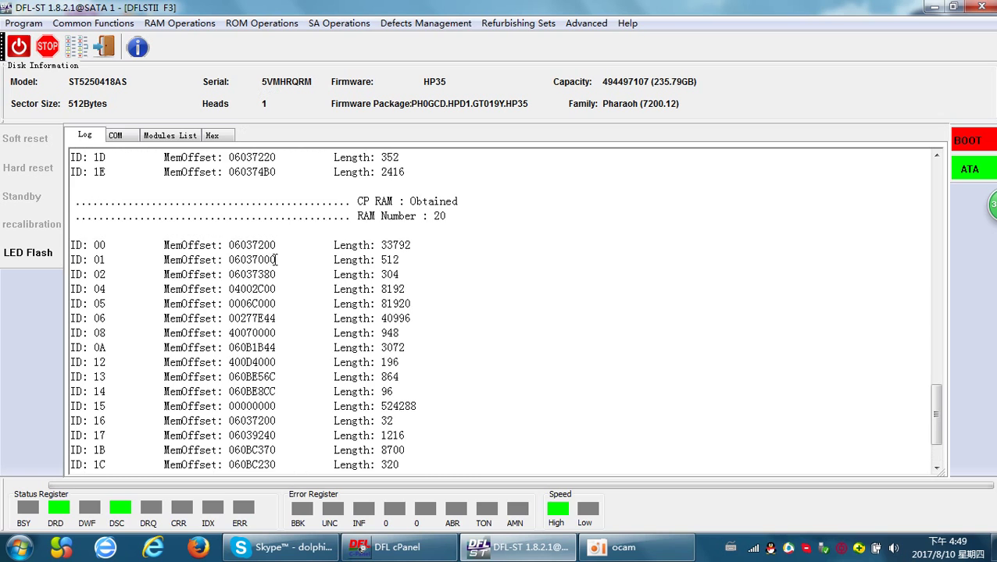
scroll(291, 274, "up", 13)
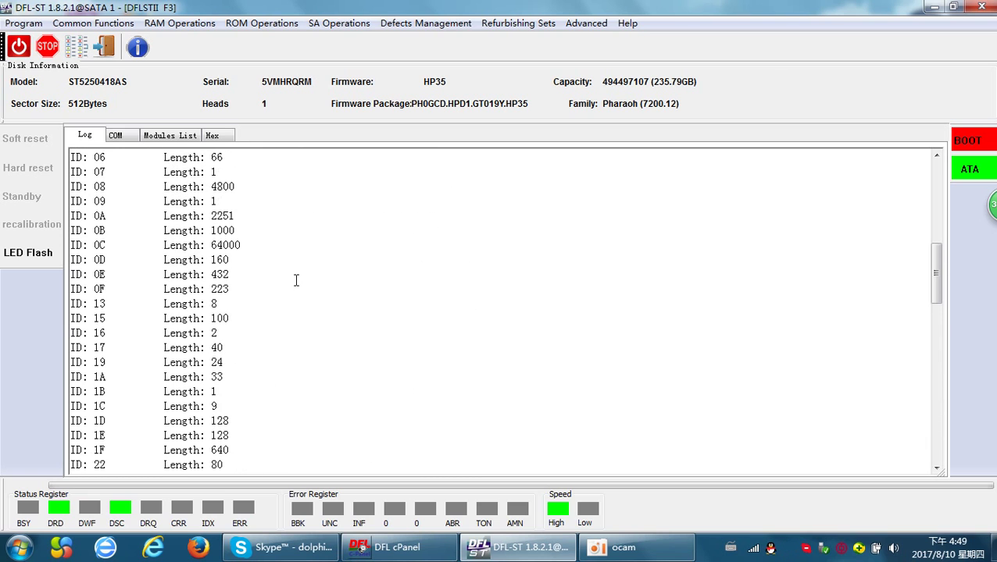
scroll(281, 273, "up", 1)
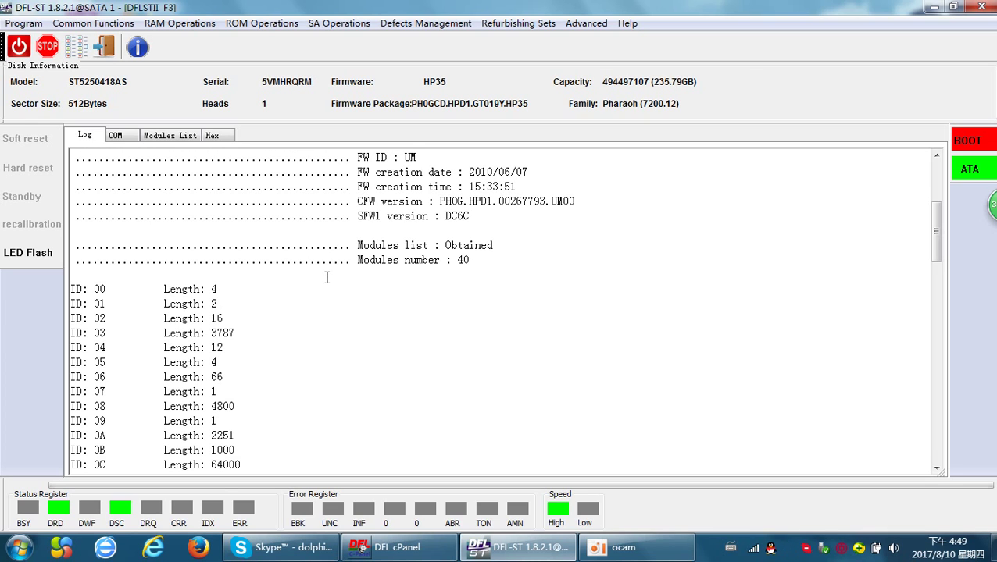
scroll(326, 277, "up", 5)
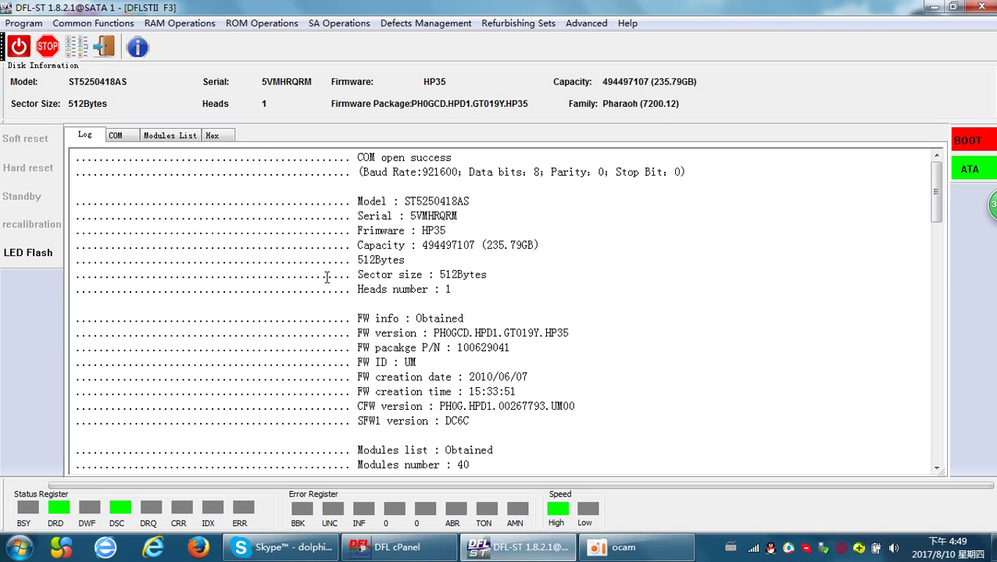